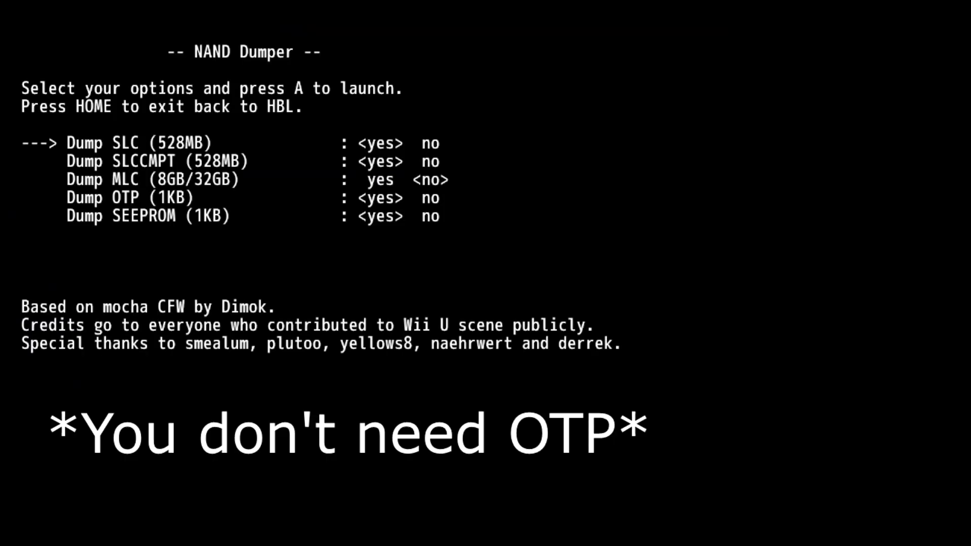
# Turn off the SLC dump in the NAND Dumper options and go down to the OTP dump option.
pyautogui.press('Down')
pyautogui.press('Up')
pyautogui.press('Right')
pyautogui.press('Down')
pyautogui.press('Down')
pyautogui.press('Down')
pyautogui.press('Down')
pyautogui.press('Up')
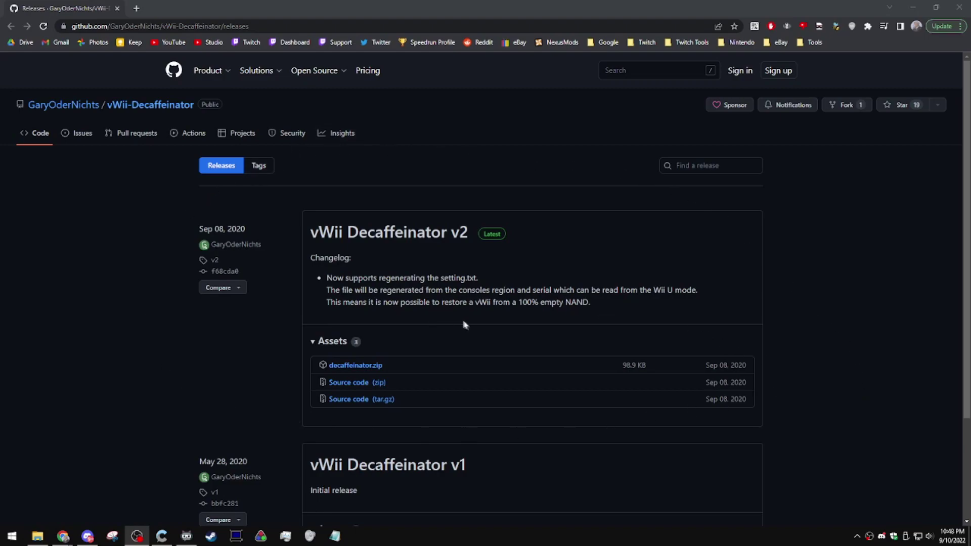
# Download decaffeinator.zip for vWii Decaffeinator v2 and open the apps folder inside wiiu on the WII (O:) drive.
pyautogui.click(378, 368)
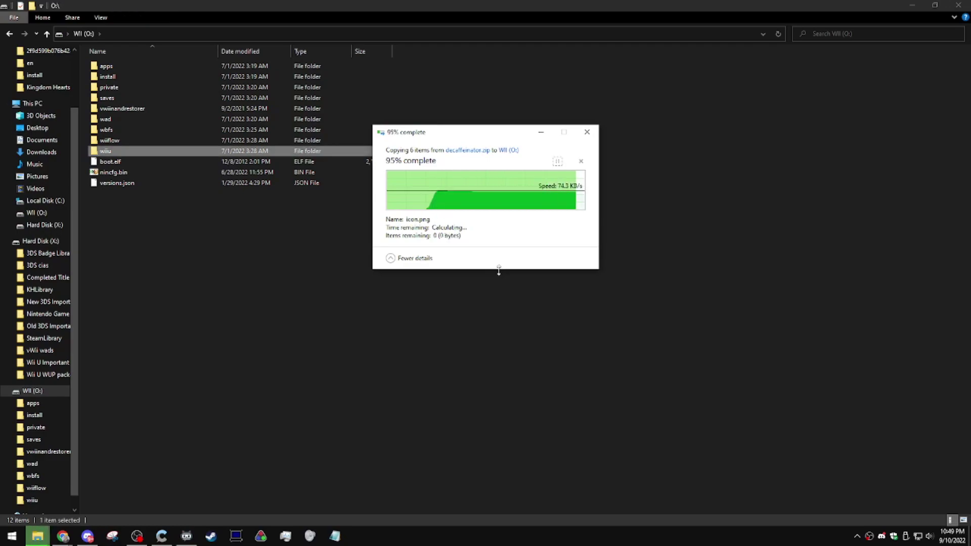
pyautogui.doubleClick(329, 151)
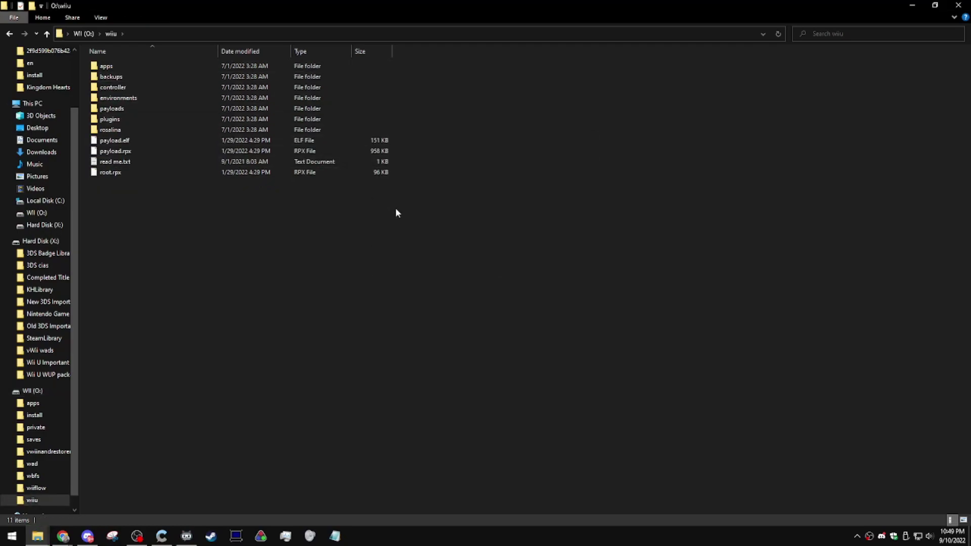
pyautogui.press('a')
pyautogui.press('Return')
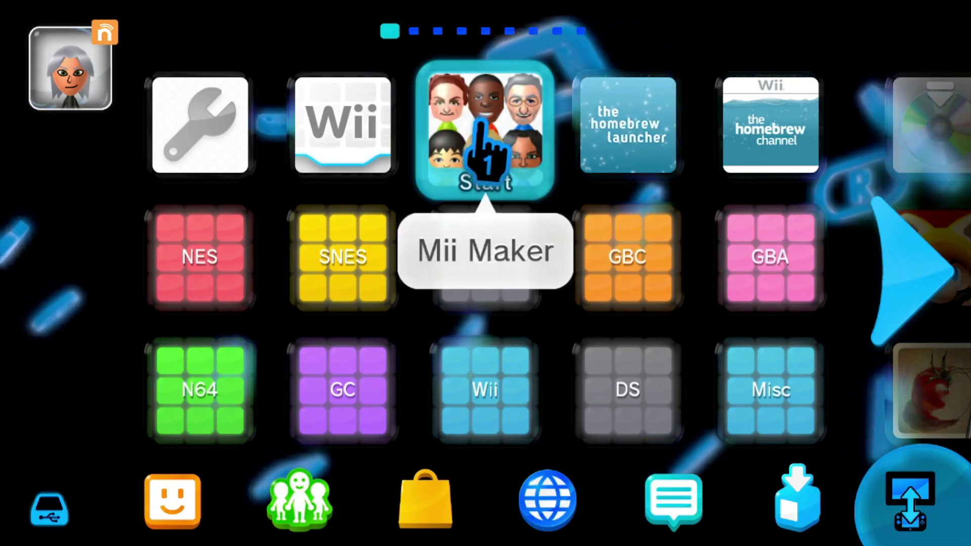
# Start Mii Maker on the Wii U to reach the Homebrew Launcher and load vWii Decaffeinator.
pyautogui.click(480, 126)
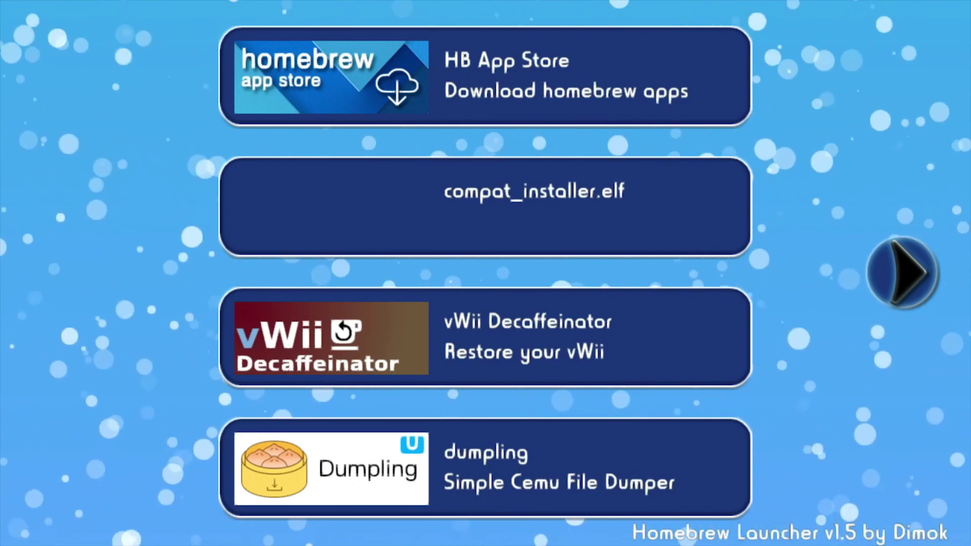
pyautogui.press('Return')
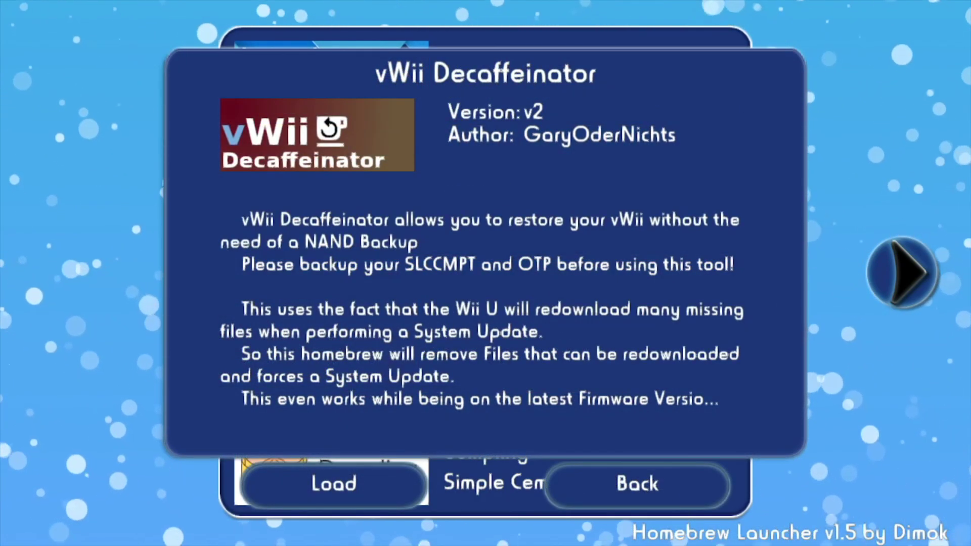
pyautogui.press('Return')
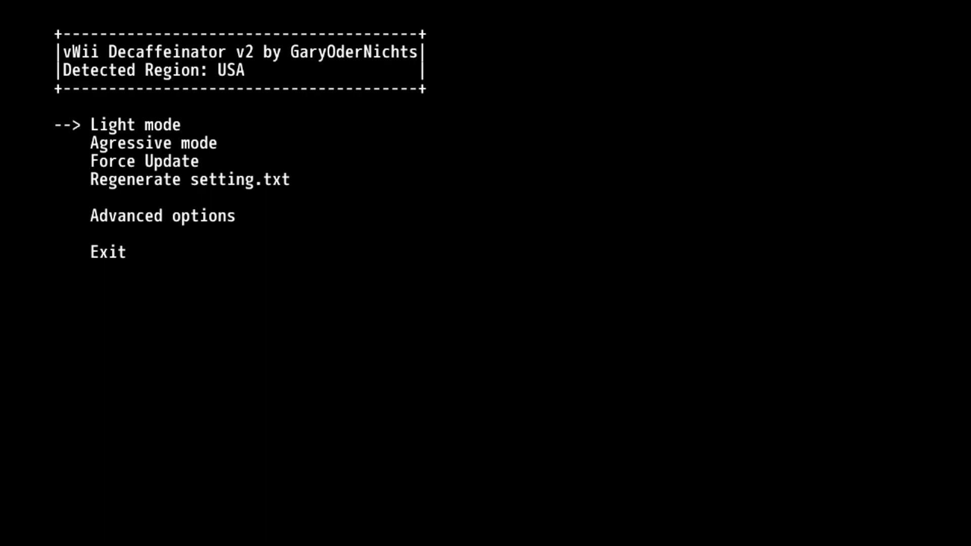
# Examine the titles listed in the Advanced options, down to BC-NAND and BC-WFS, and return to the main list.
pyautogui.press('Down')
pyautogui.press('Down')
pyautogui.press('Down')
pyautogui.press('Down')
pyautogui.press('Return')
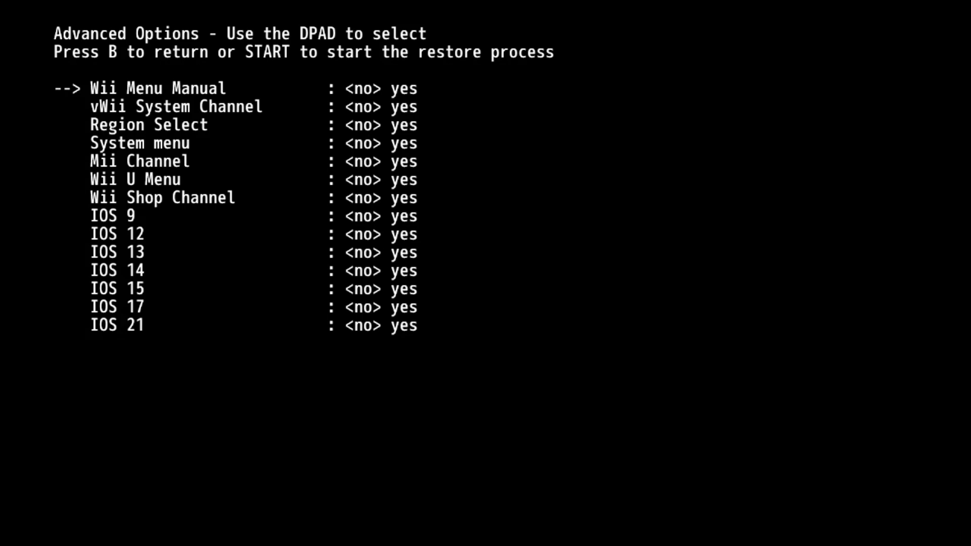
pyautogui.press('Up')
pyautogui.press('Up')
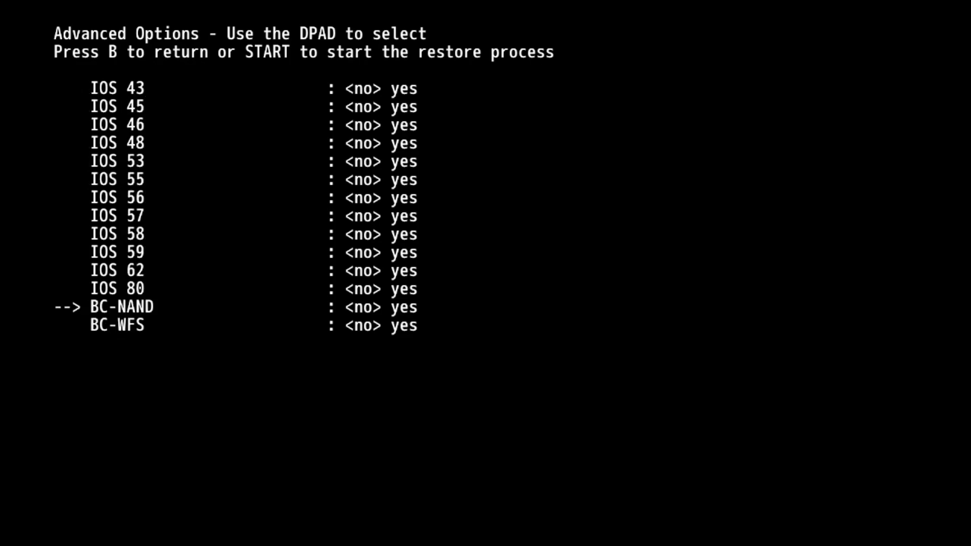
pyautogui.press('Down')
pyautogui.press('Up')
pyautogui.press('Down')
pyautogui.press('Up')
pyautogui.press('Down')
pyautogui.press('Up')
pyautogui.press('Escape')
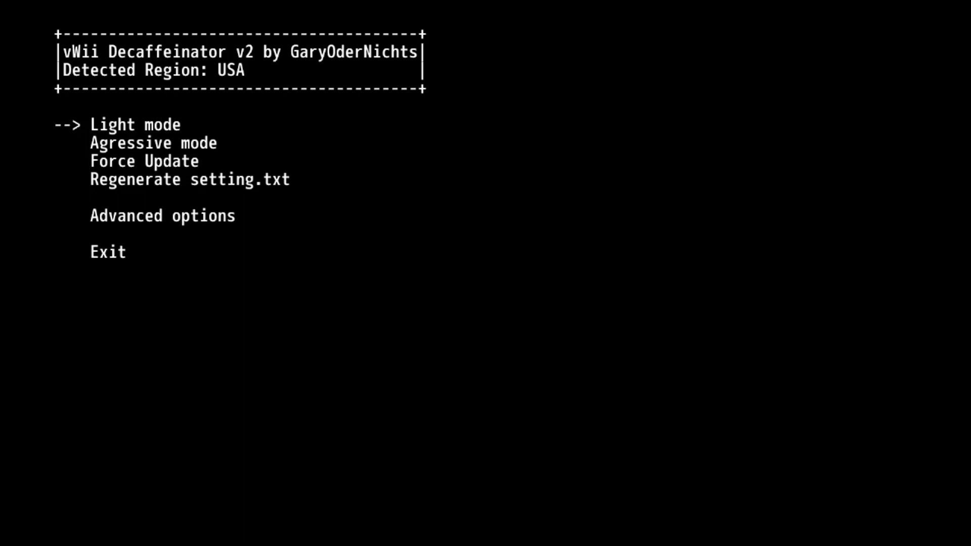
# Run the Light mode restore of the essential vWii system titles.
pyautogui.press('Return')
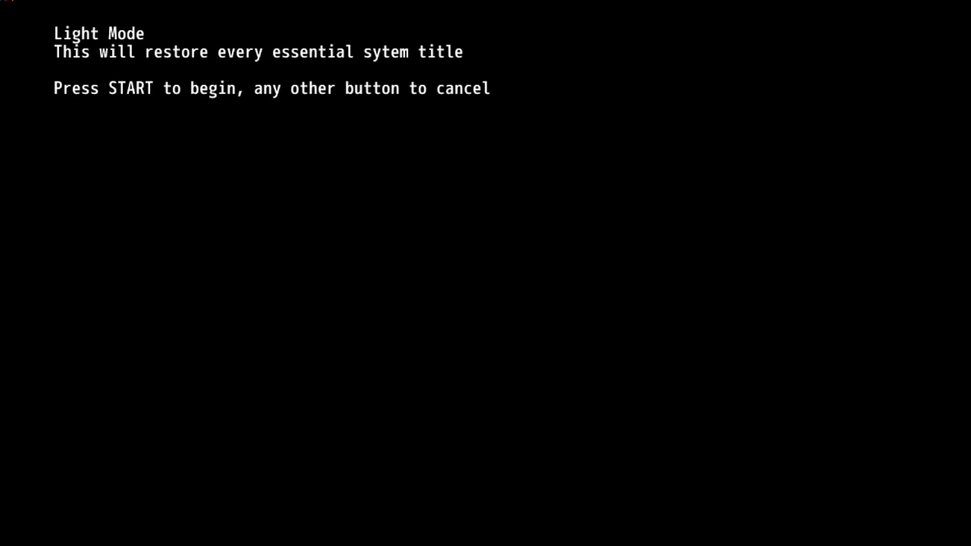
pyautogui.press('Return')
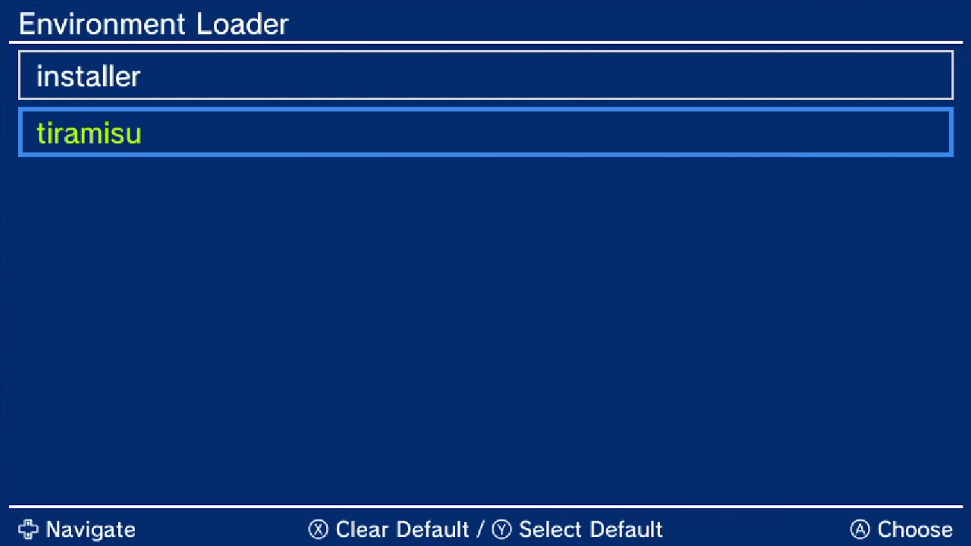
# Launch the installer from the Environment Loader, switch the boot title back to Wii U Menu, and shut down the console.
pyautogui.press('Up')
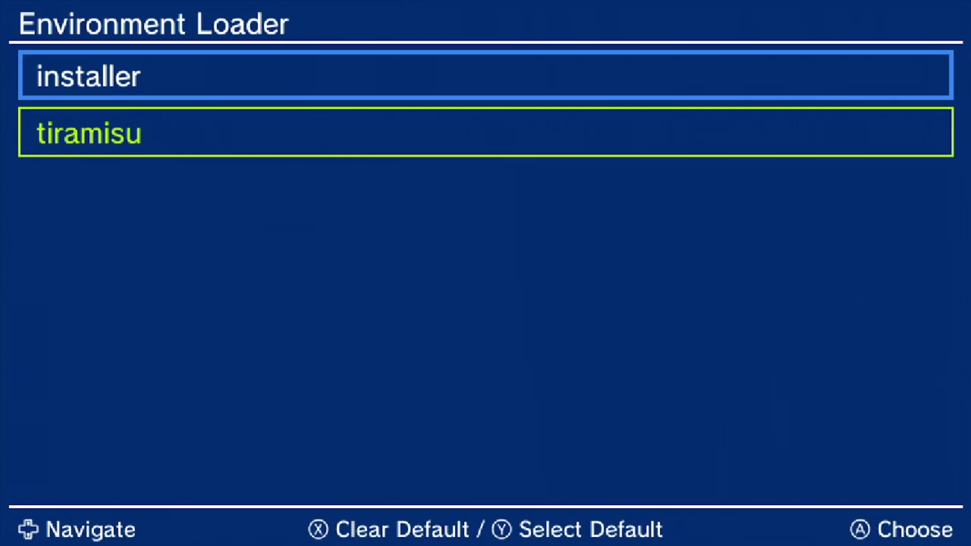
pyautogui.press('Return')
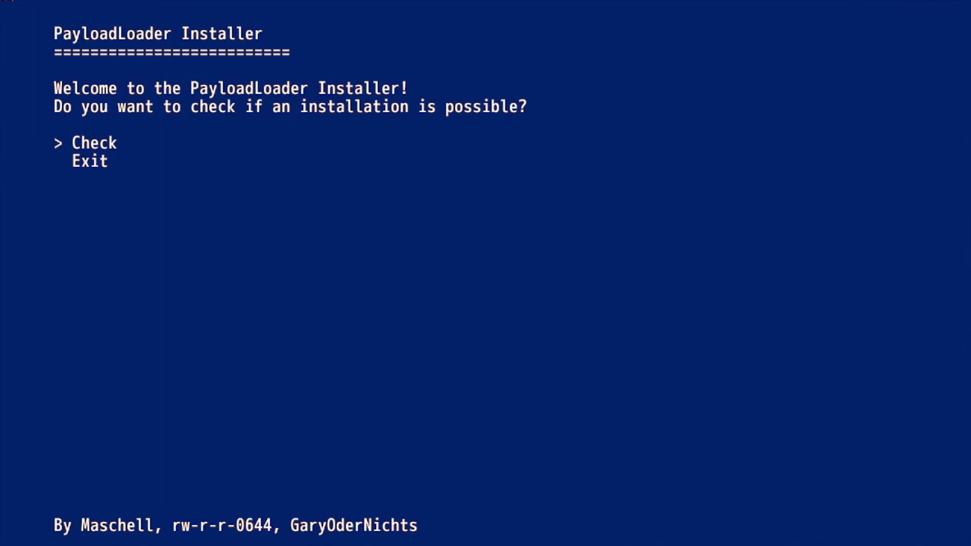
pyautogui.press('Return')
pyautogui.press('Down')
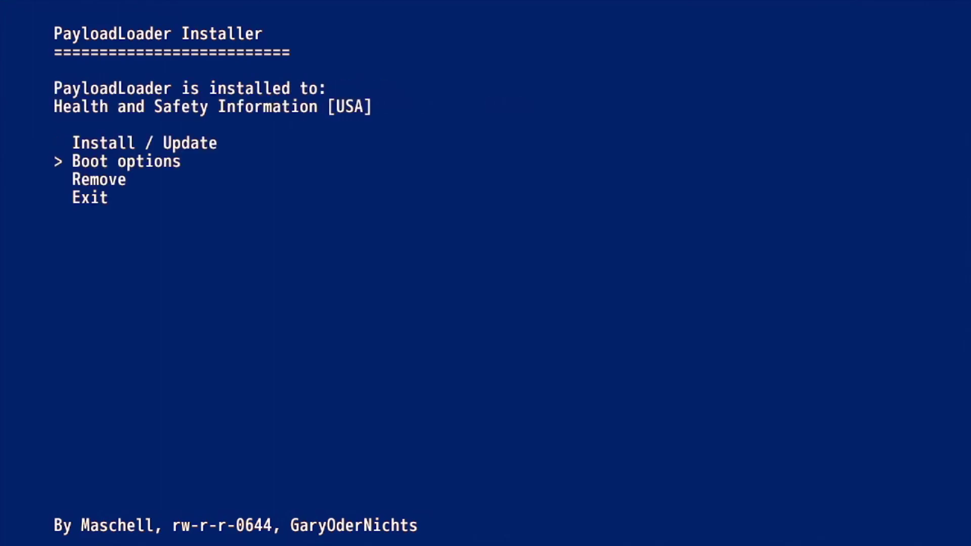
pyautogui.press('Return')
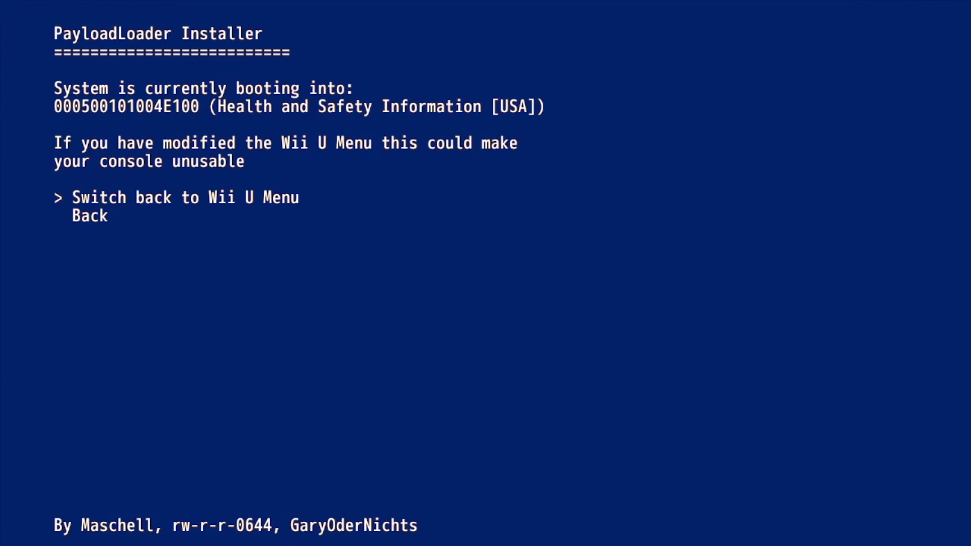
pyautogui.press('Return')
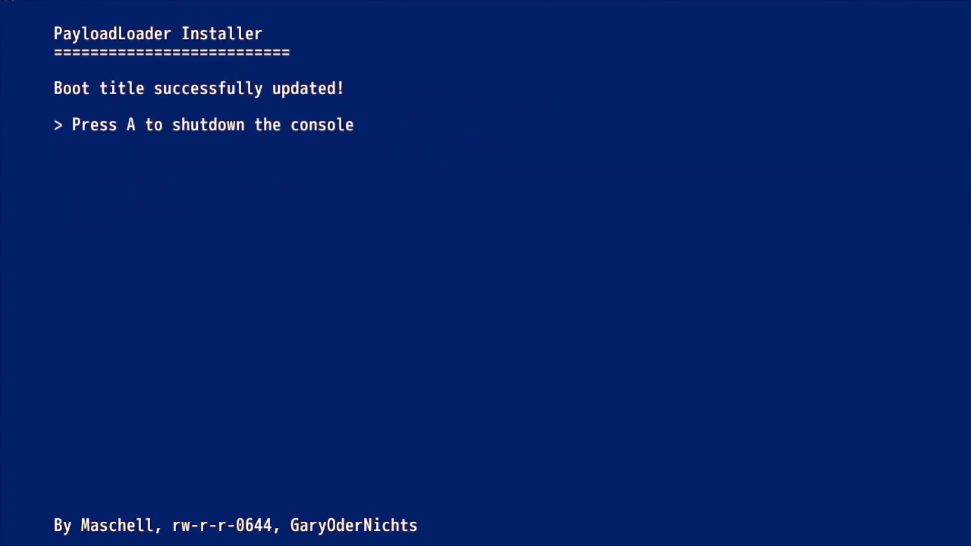
pyautogui.press('Return')
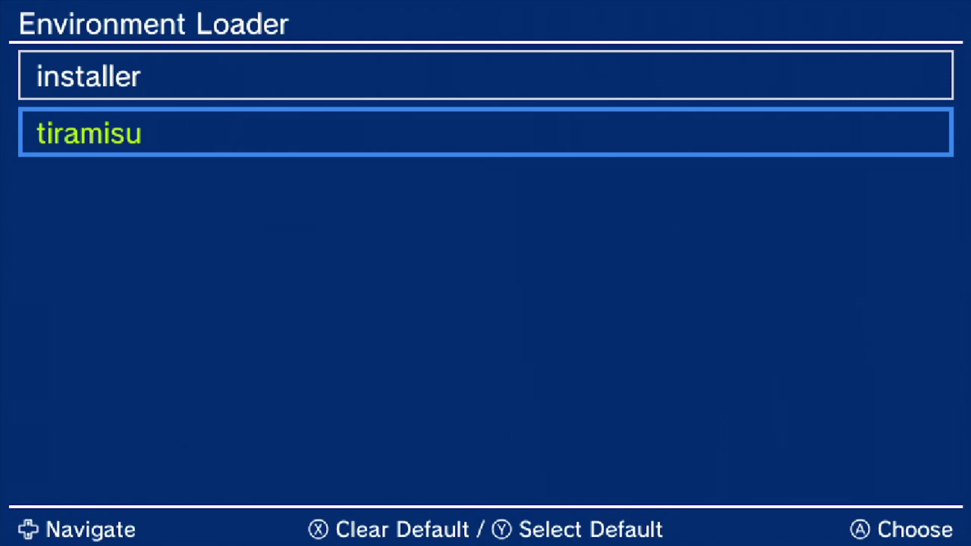
# Reopen the PayloadLoader Installer, switch the boot title to PayloadLoader, and shut down the console.
pyautogui.press('Up')
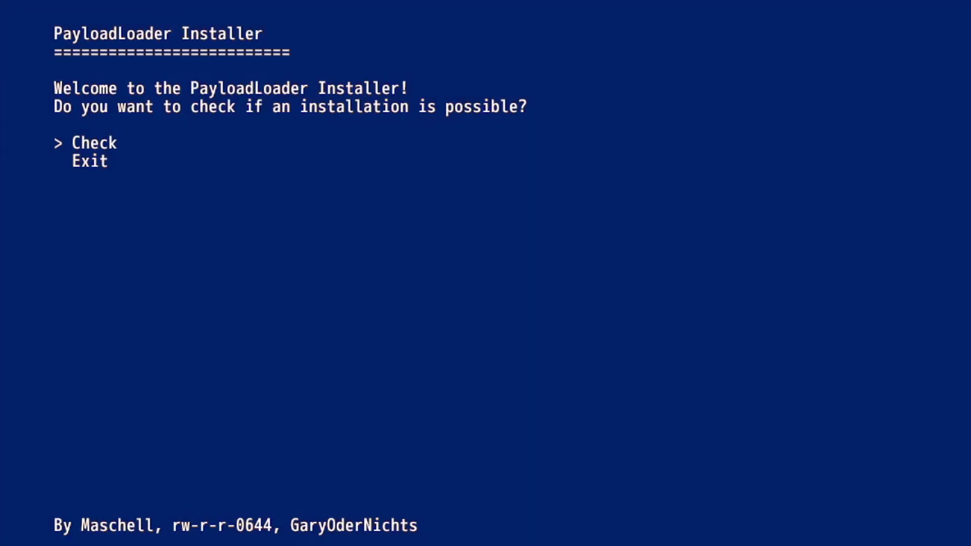
pyautogui.press('Return')
pyautogui.press('Down')
pyautogui.press('Return')
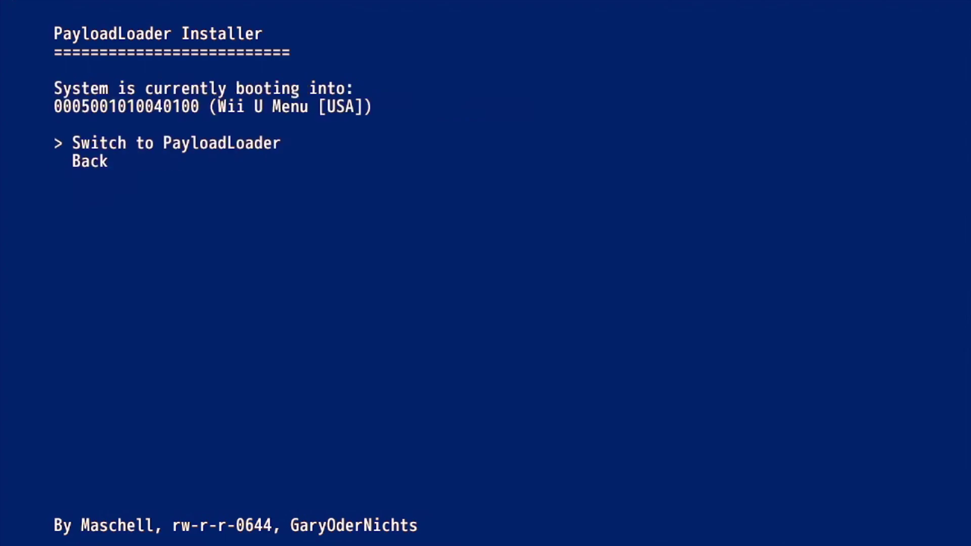
pyautogui.press('Return')
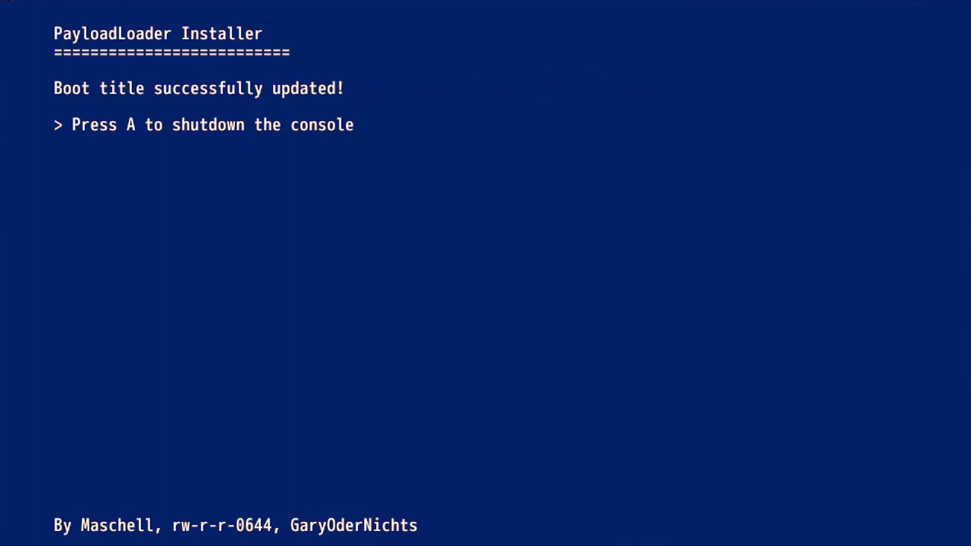
pyautogui.press('Return')
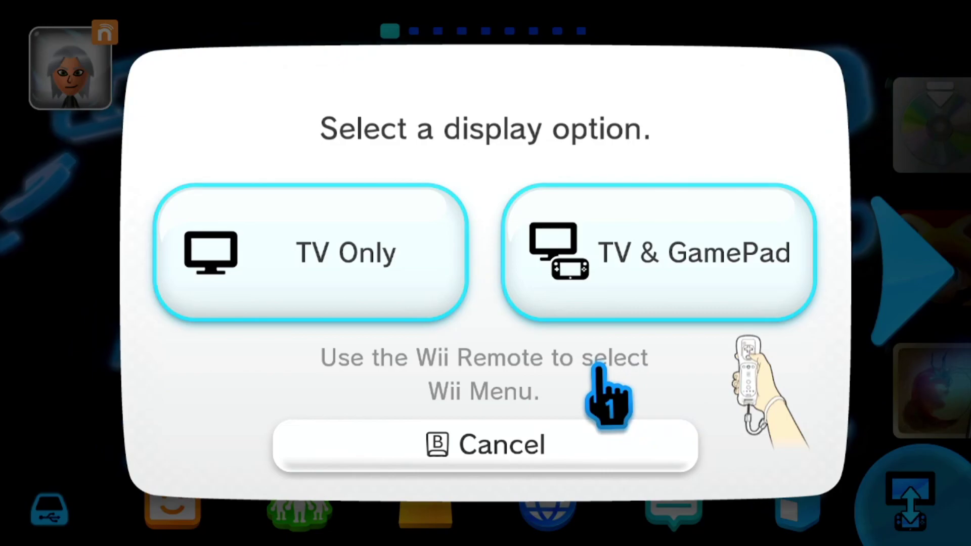
# Start Wii mode with the TV & GamePad display option and open the Homebrew Channel.
pyautogui.click(619, 296)
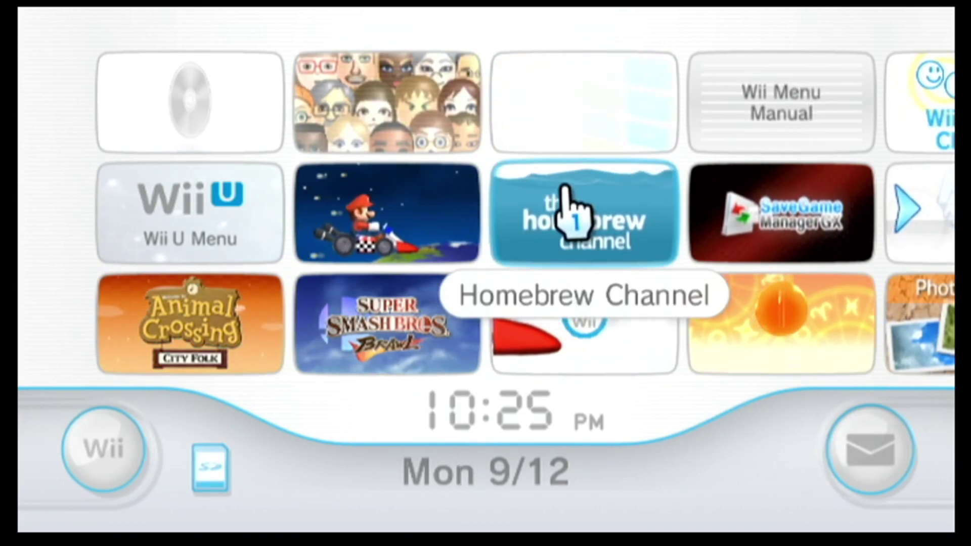
pyautogui.click(601, 202)
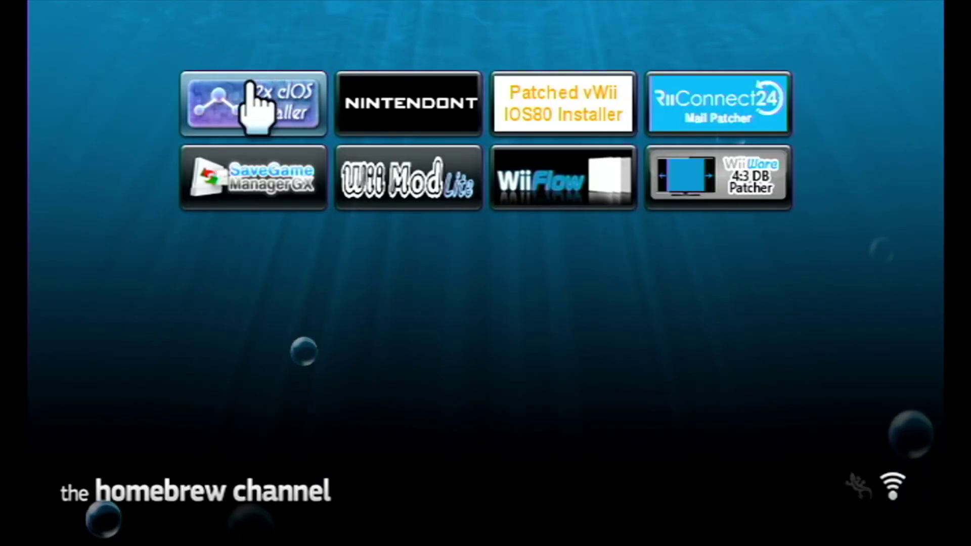
# Load the d2x cIOS installer and install d2x-v10-beta52-vWii with base 56 in slot 249.
pyautogui.click(251, 86)
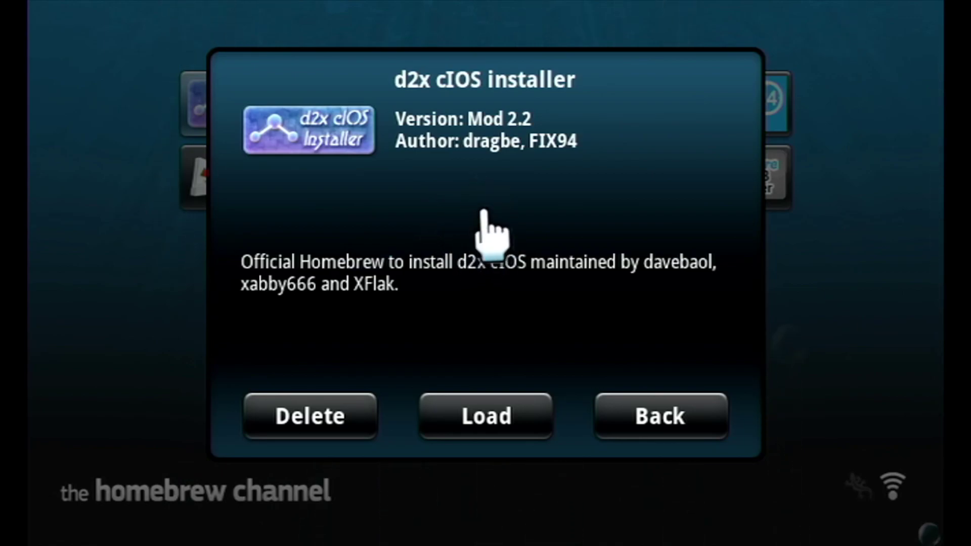
pyautogui.click(487, 415)
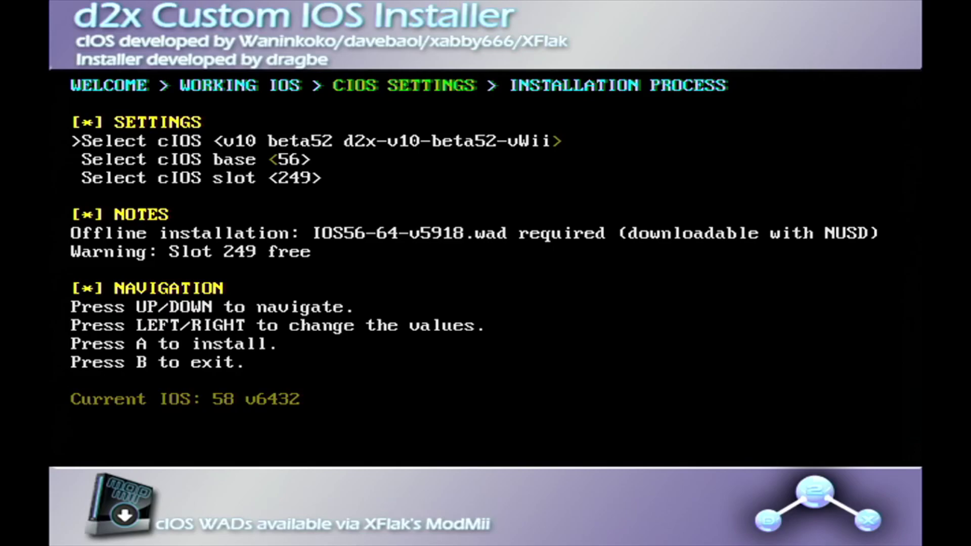
pyautogui.press('a')
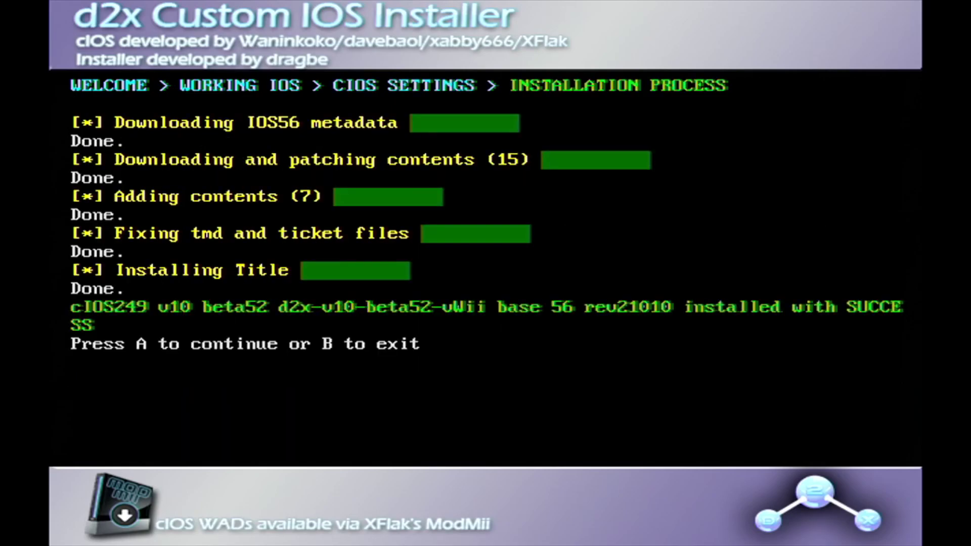
pyautogui.press('a')
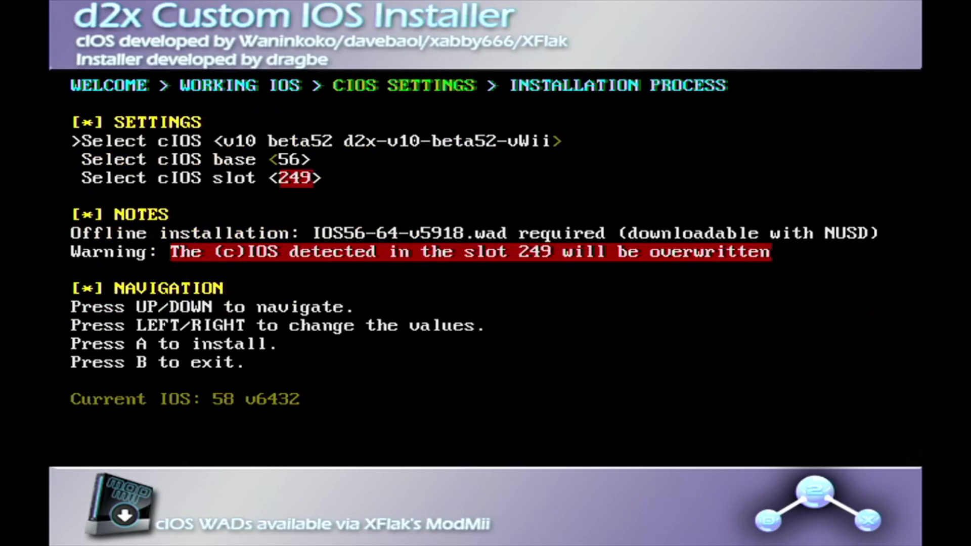
# Install the d2x-v10-beta52-vWii cIOS with base 57 in slot 250.
pyautogui.press('Down')
pyautogui.press('Right')
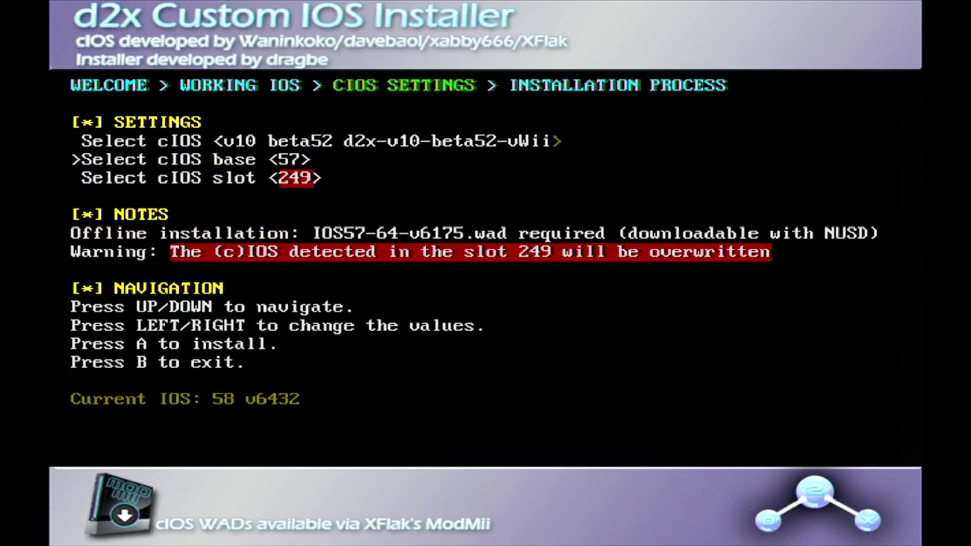
pyautogui.press('Down')
pyautogui.press('Right')
pyautogui.press('a')
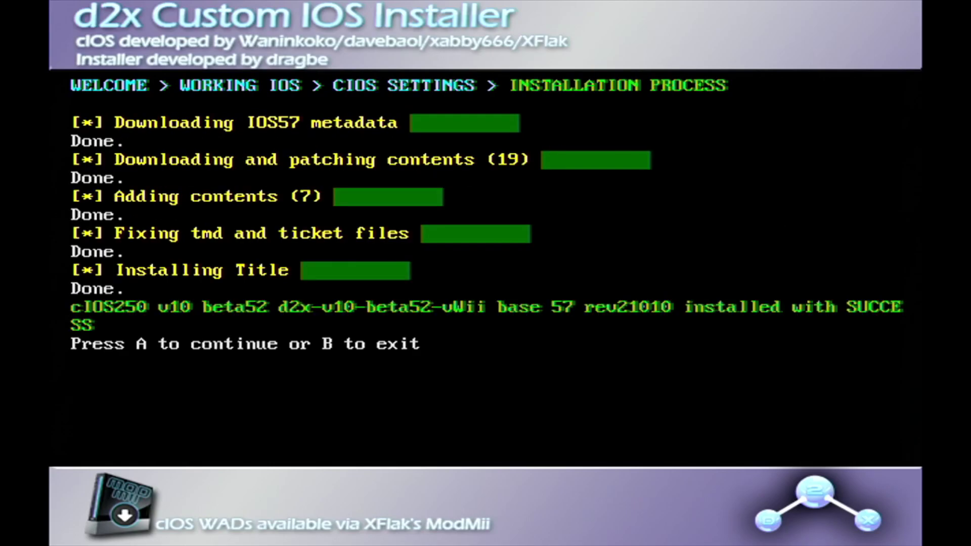
pyautogui.press('a')
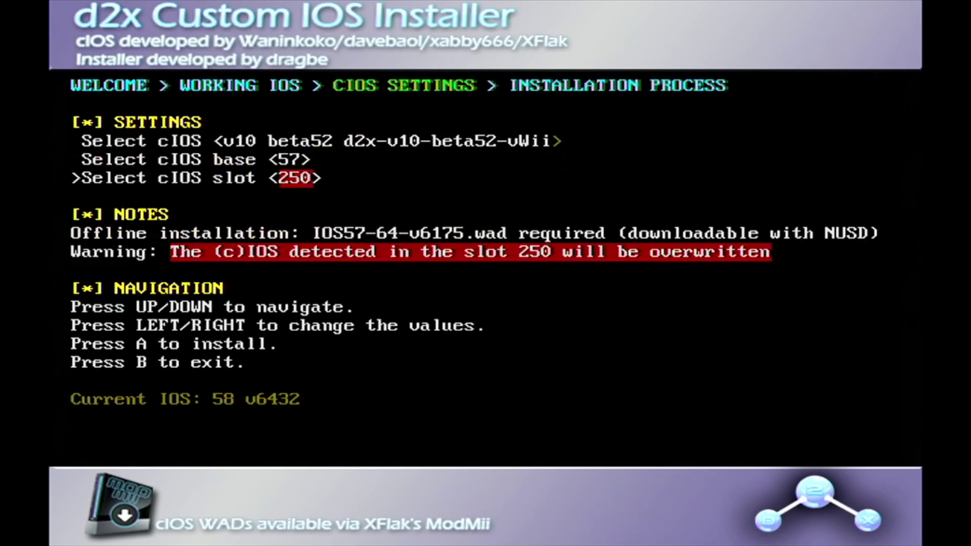
# Install the d2x-v10-beta52-vWii cIOS with base 58 in slot 251 and exit to the Homebrew Channel.
pyautogui.press('Up')
pyautogui.press('Right')
pyautogui.press('Down')
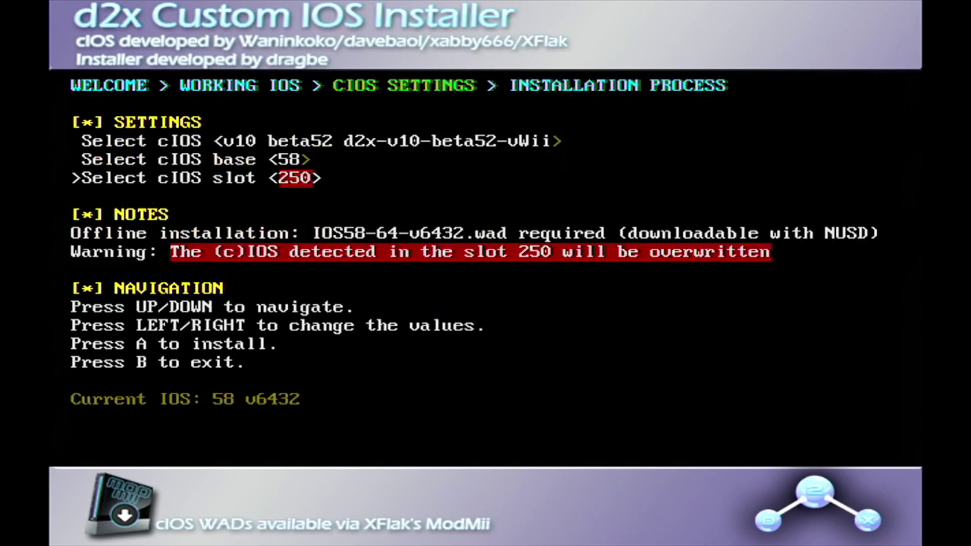
pyautogui.press('Right')
pyautogui.press('a')
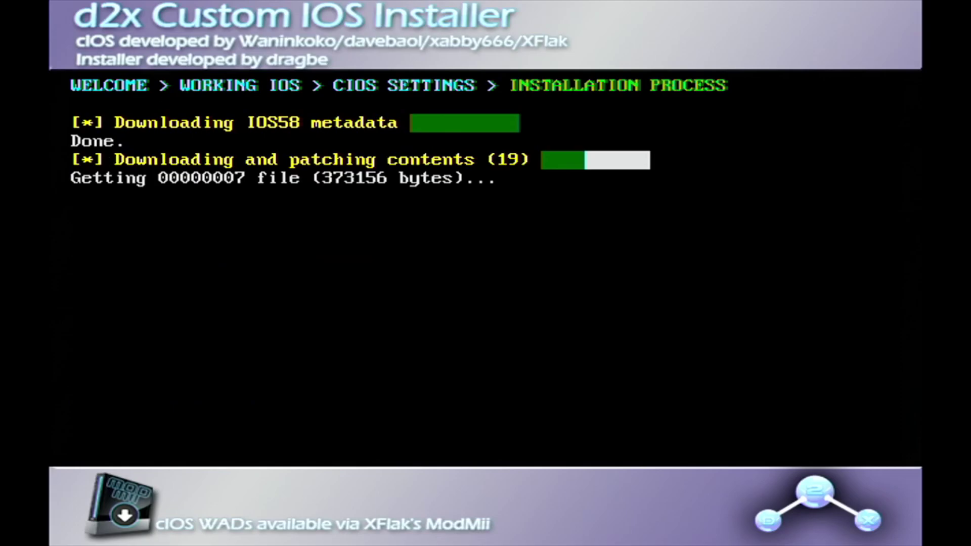
pyautogui.press('b')
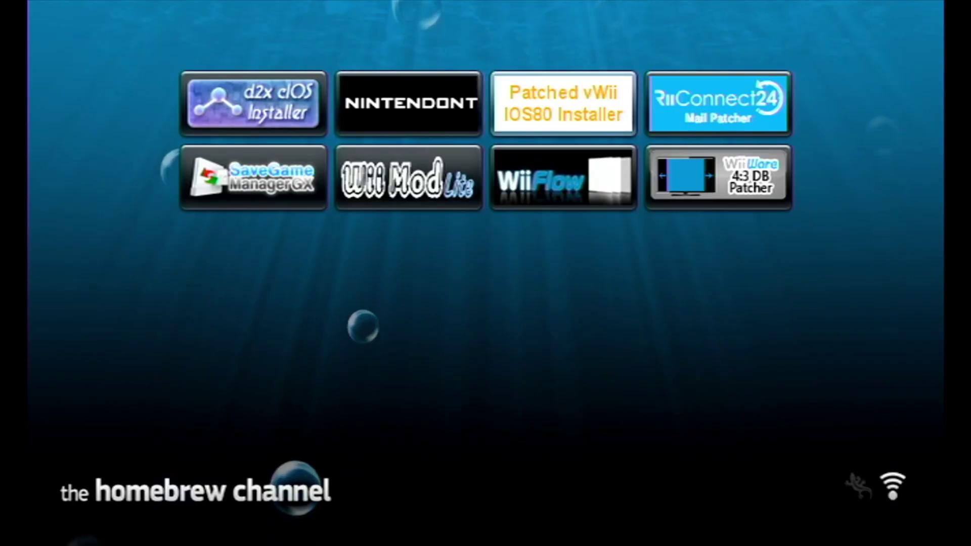
# Load the Patched IOS80 Installer for vWii from the Homebrew Channel.
pyautogui.press('a')
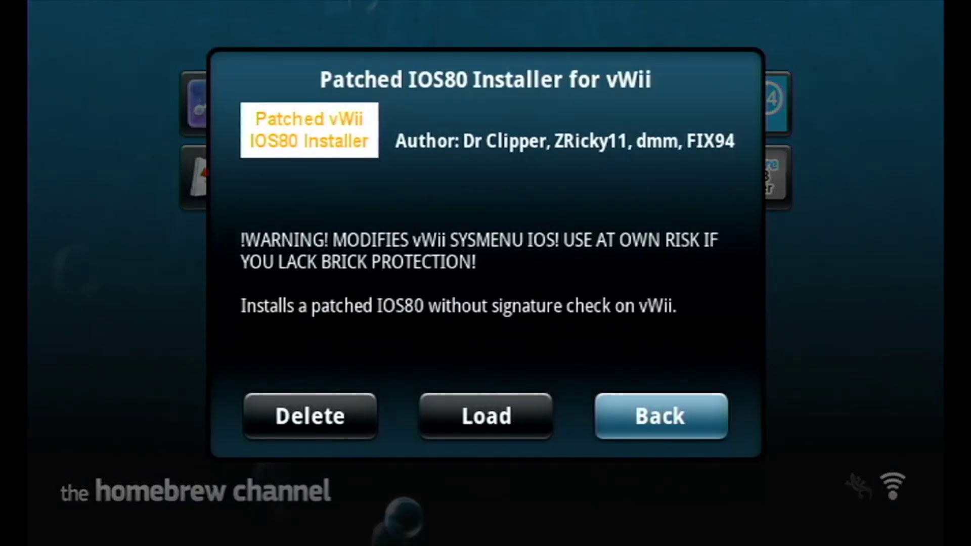
pyautogui.press('Left')
pyautogui.press('a')
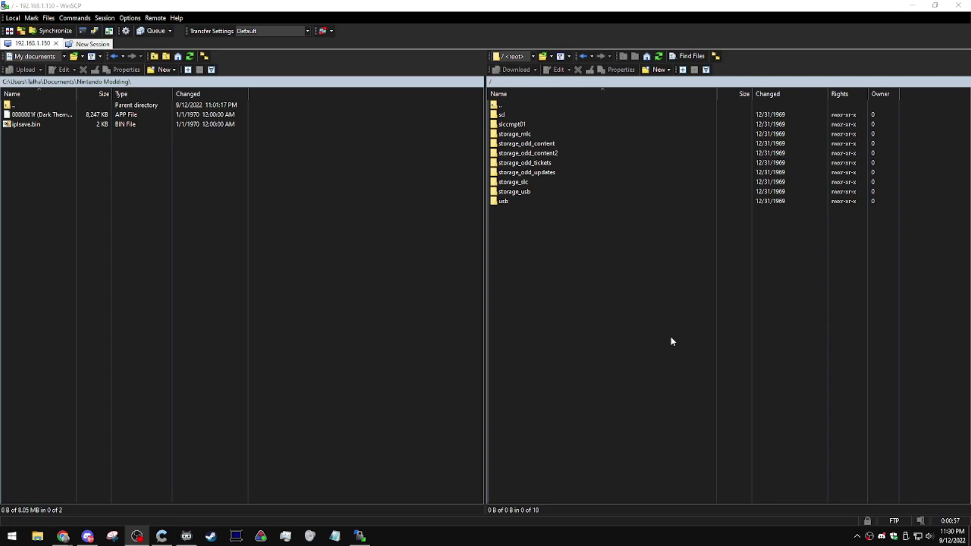
# Switch to WinSCP and locate RFL_DB.dat in the console's /slccmpt01/shared2/menu/FaceLib folder.
pyautogui.click(520, 126)
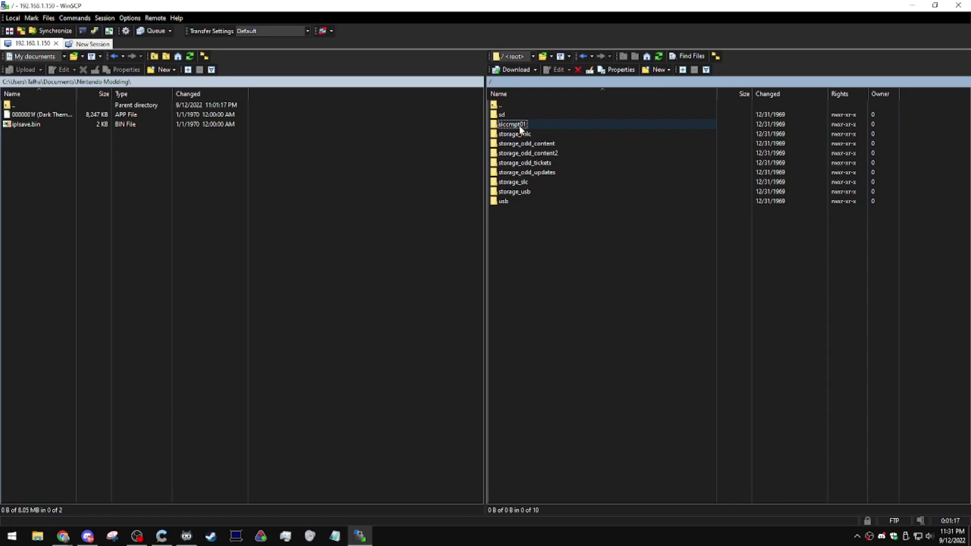
pyautogui.doubleClick(520, 126)
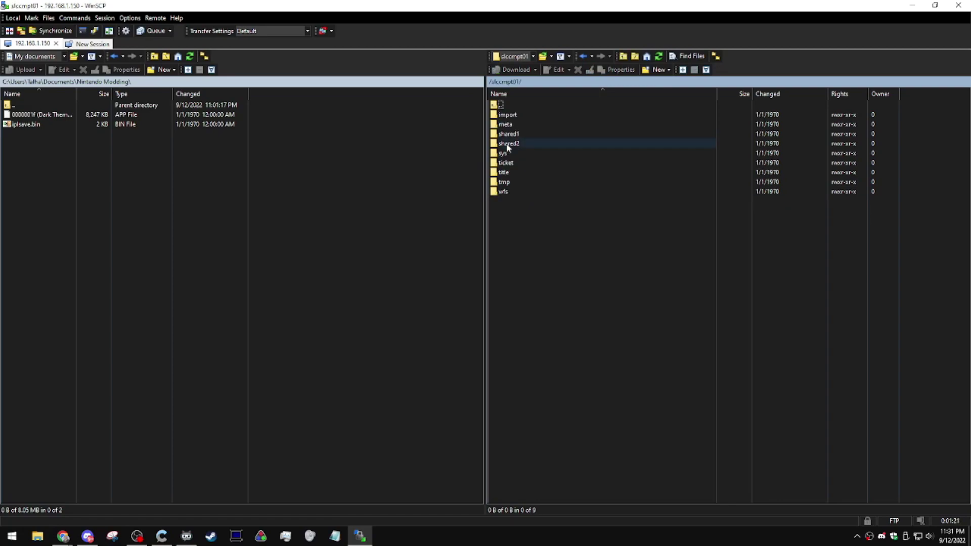
pyautogui.doubleClick(507, 144)
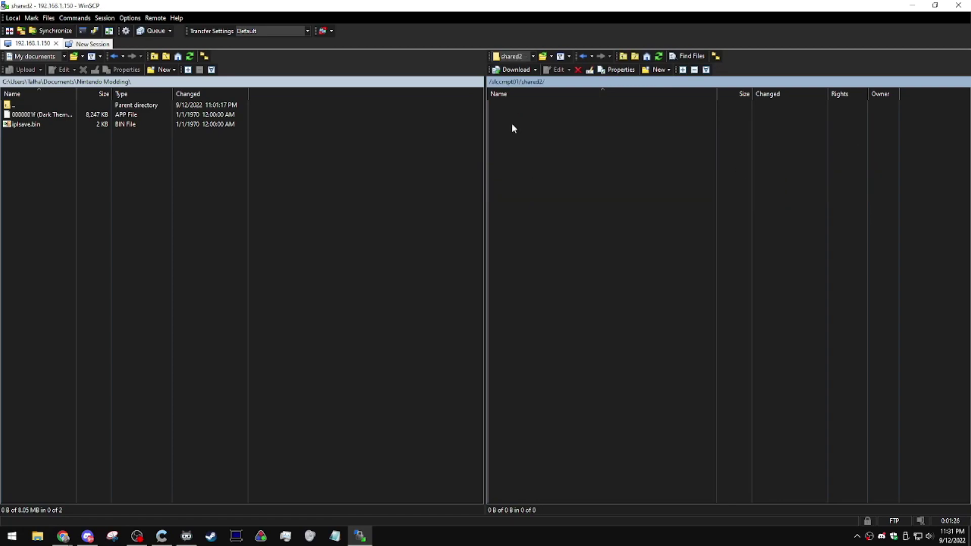
pyautogui.doubleClick(510, 115)
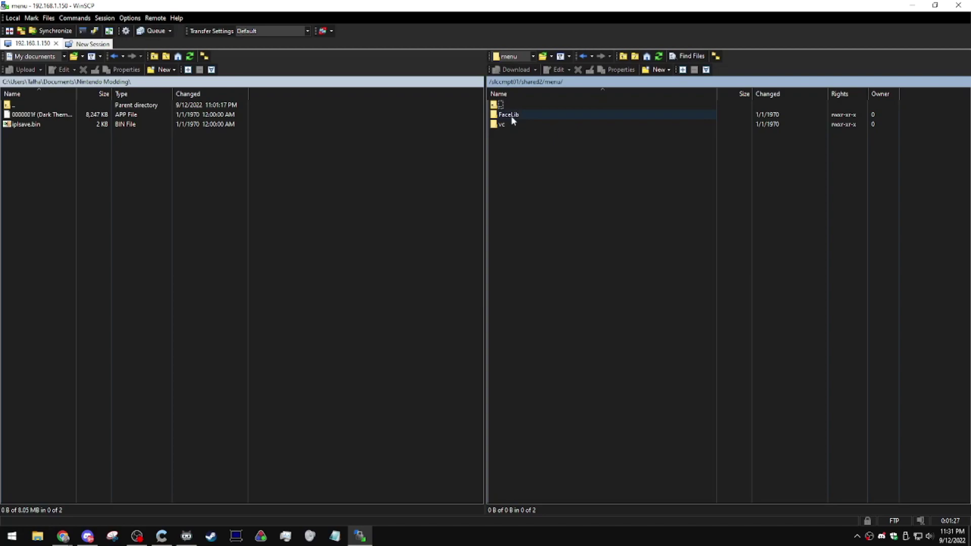
pyautogui.doubleClick(510, 114)
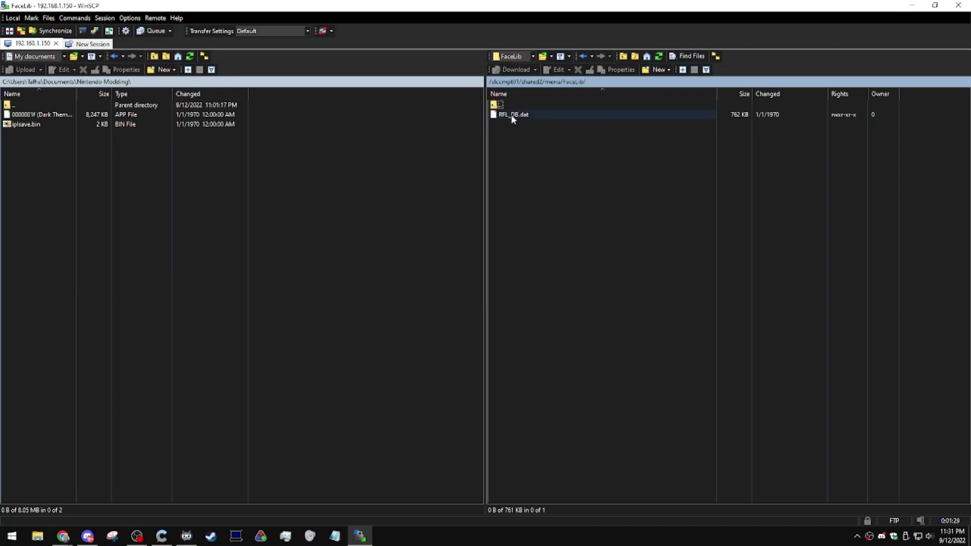
pyautogui.click(512, 117)
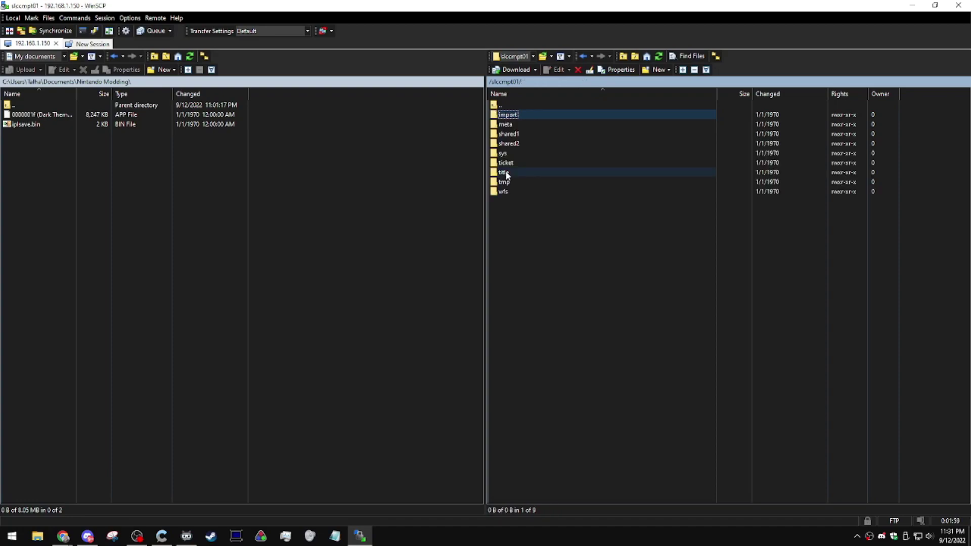
# Upload the local iplsave.bin to /slccmpt01/title/00000001/00000002/data on the console, overwriting the existing file.
pyautogui.doubleClick(505, 172)
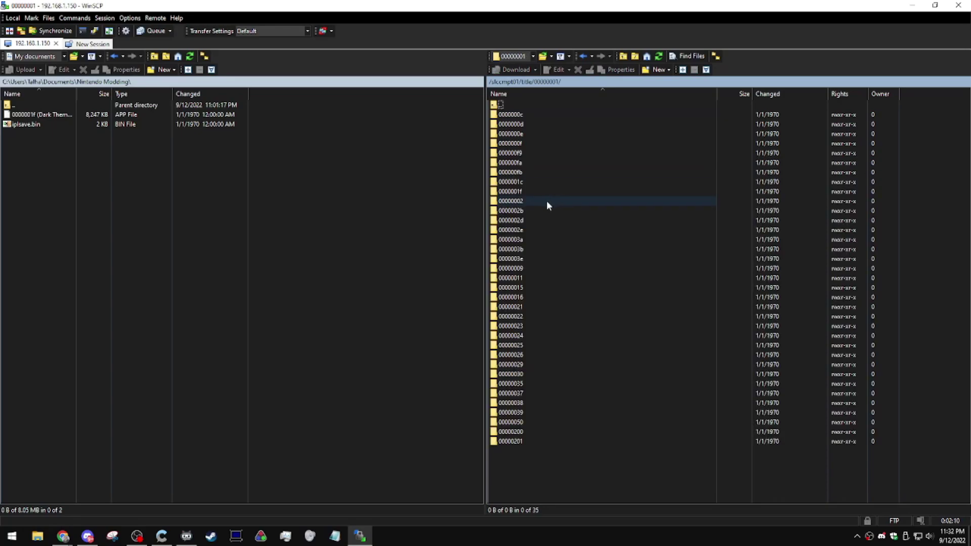
pyautogui.doubleClick(547, 201)
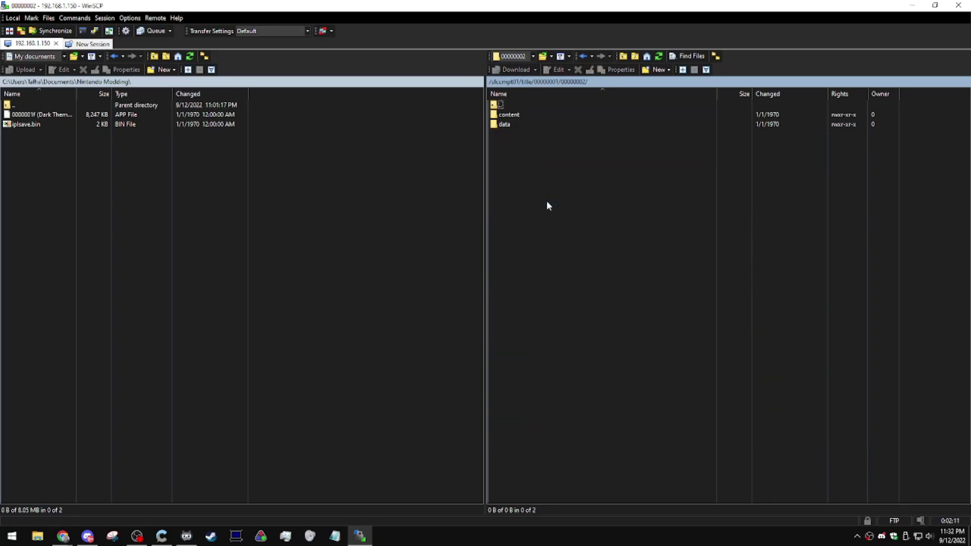
pyautogui.doubleClick(511, 125)
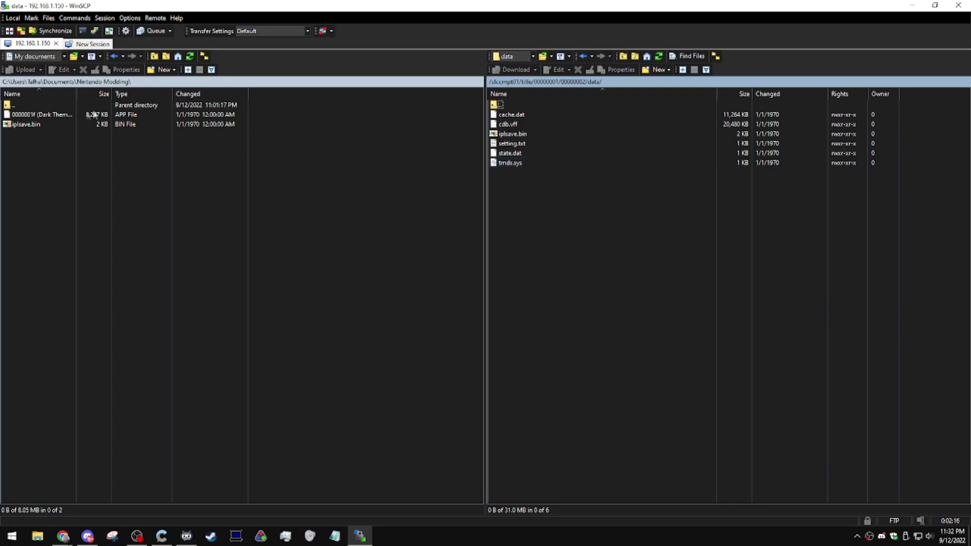
pyautogui.moveTo(30, 124); pyautogui.dragTo(562, 192)
pyautogui.moveTo(580, 241); pyautogui.dragTo(626, 310)
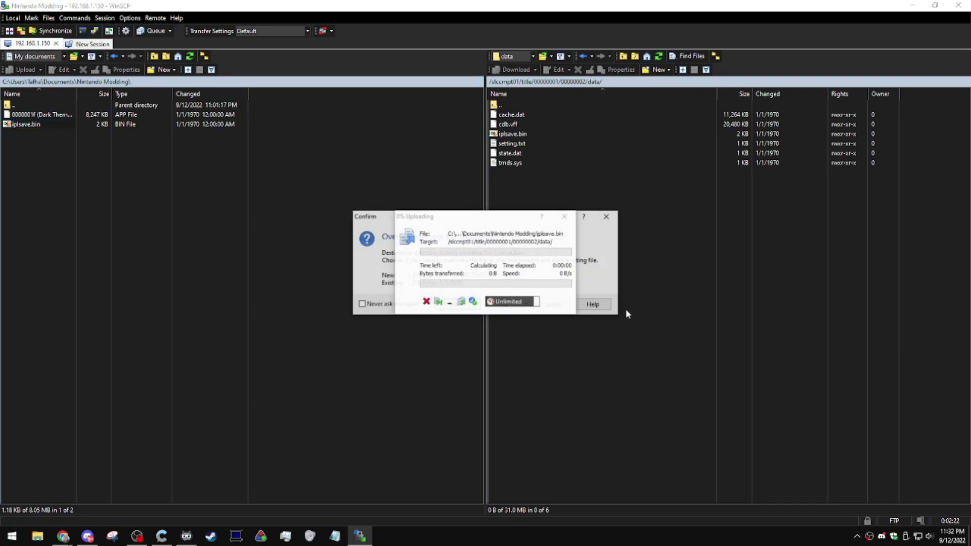
pyautogui.click(455, 306)
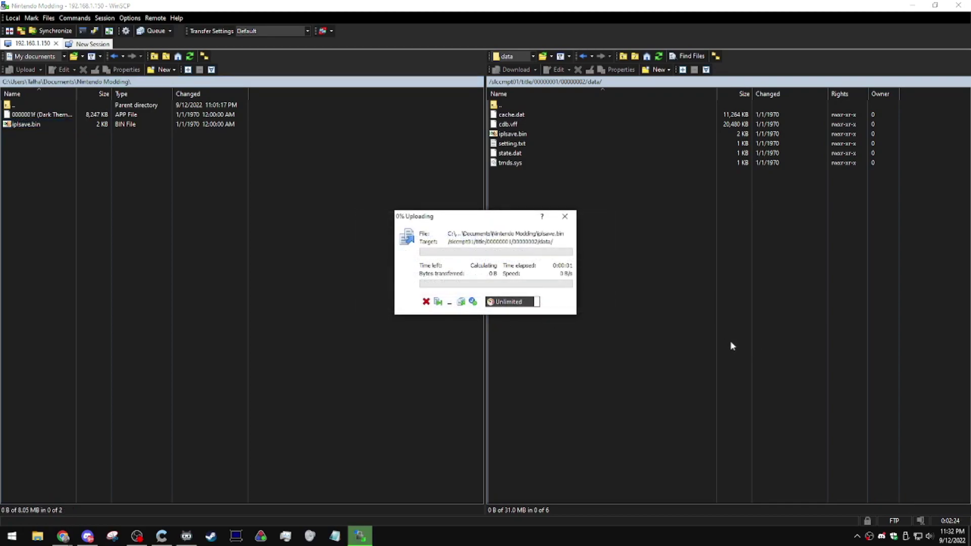
# Leave the data folder and open the content folder of title 00000002 on the console.
pyautogui.click(508, 108)
pyautogui.doubleClick(508, 107)
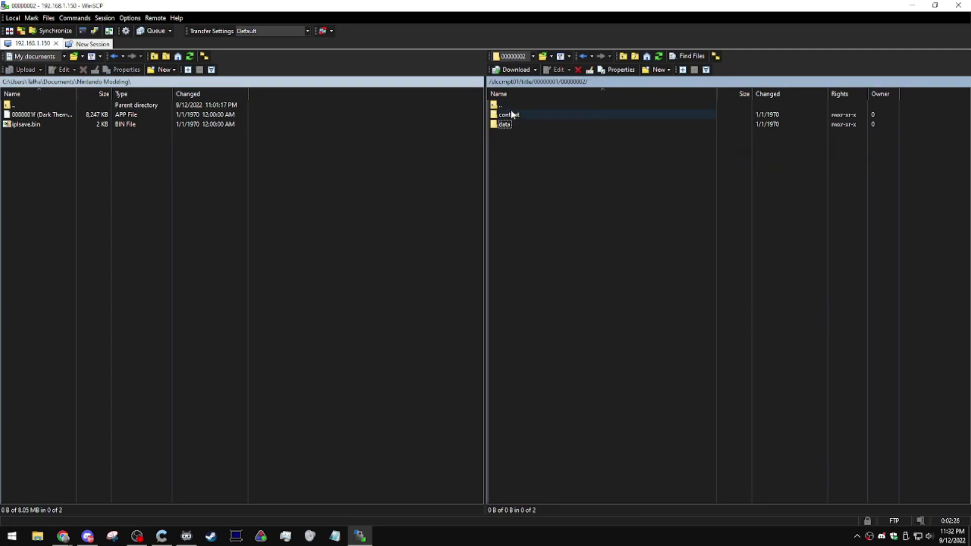
pyautogui.click(513, 116)
pyautogui.doubleClick(520, 116)
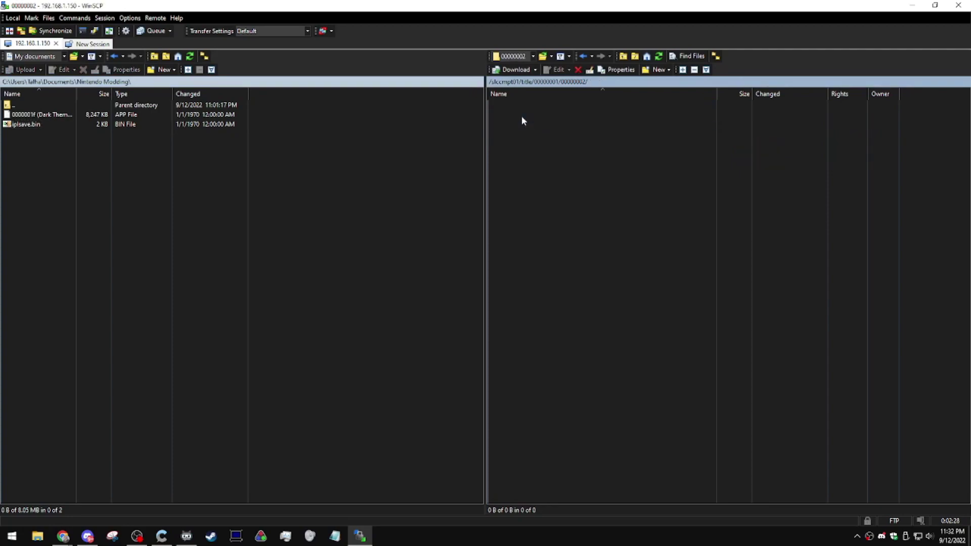
# Rename the local file 0000001f (Dark Theme).app as 0000001f.app and upload it to the console's content folder, overwriting the existing file.
pyautogui.click(46, 115)
pyautogui.press('F2')
pyautogui.press('Right')
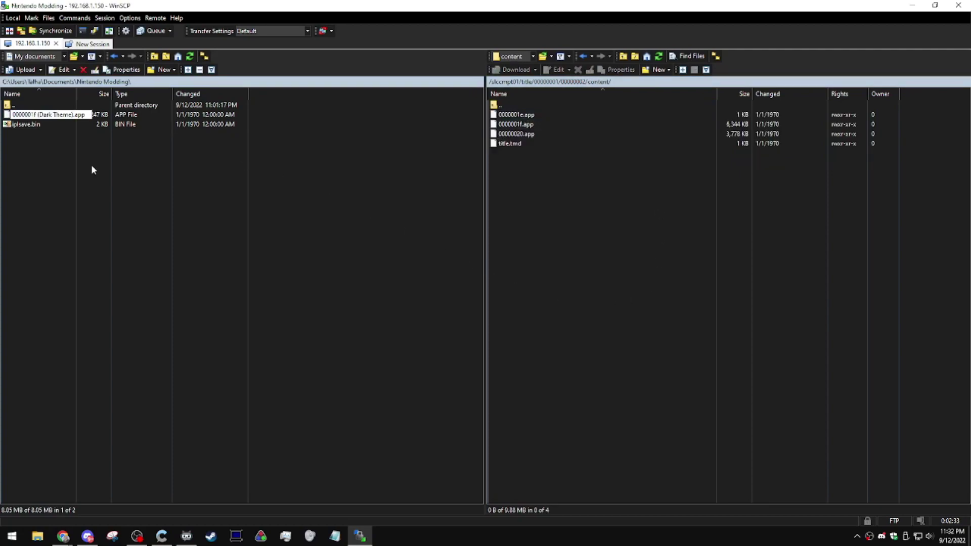
pyautogui.press('BackSpace')
pyautogui.press('BackSpace')
pyautogui.press('BackSpace')
pyautogui.press('BackSpace')
pyautogui.press('BackSpace')
pyautogui.press('BackSpace')
pyautogui.press('BackSpace')
pyautogui.press('BackSpace')
pyautogui.press('BackSpace')
pyautogui.press('BackSpace')
pyautogui.press('BackSpace')
pyautogui.press('BackSpace')
pyautogui.press('BackSpace')
pyautogui.press('Return')
pyautogui.moveTo(51, 112); pyautogui.dragTo(576, 215)
pyautogui.click(453, 304)
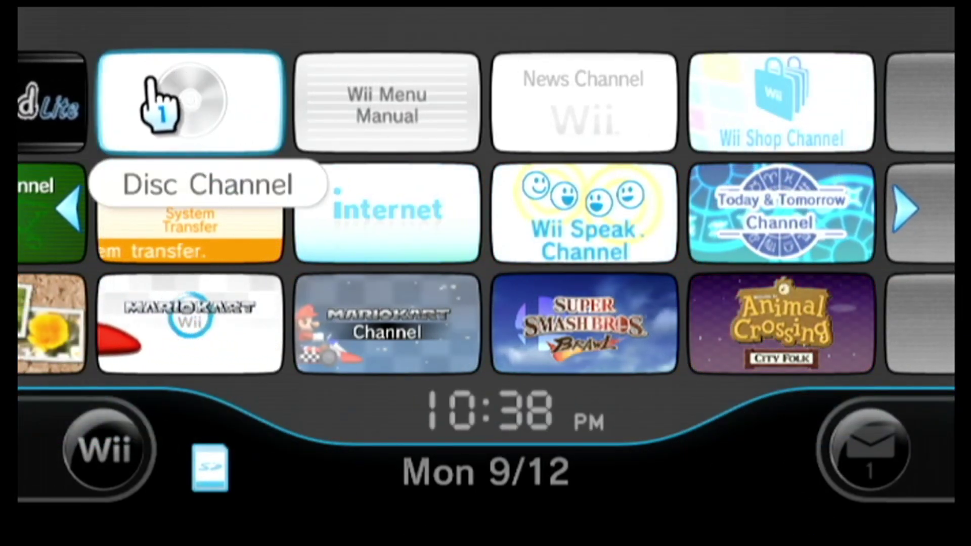
# Switch to the Wii Menu, go to the first page of channels and open the SD Card Menu.
pyautogui.press('-')
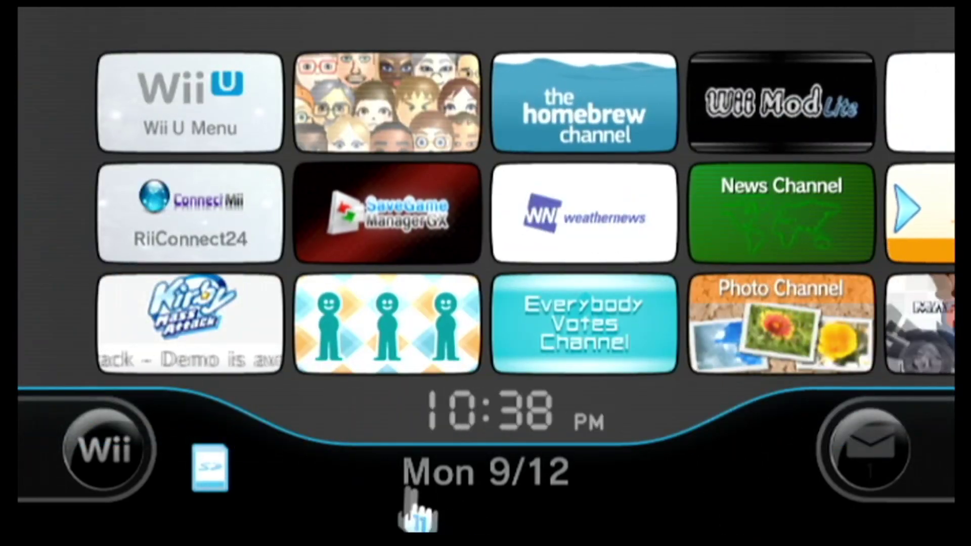
pyautogui.click(215, 470)
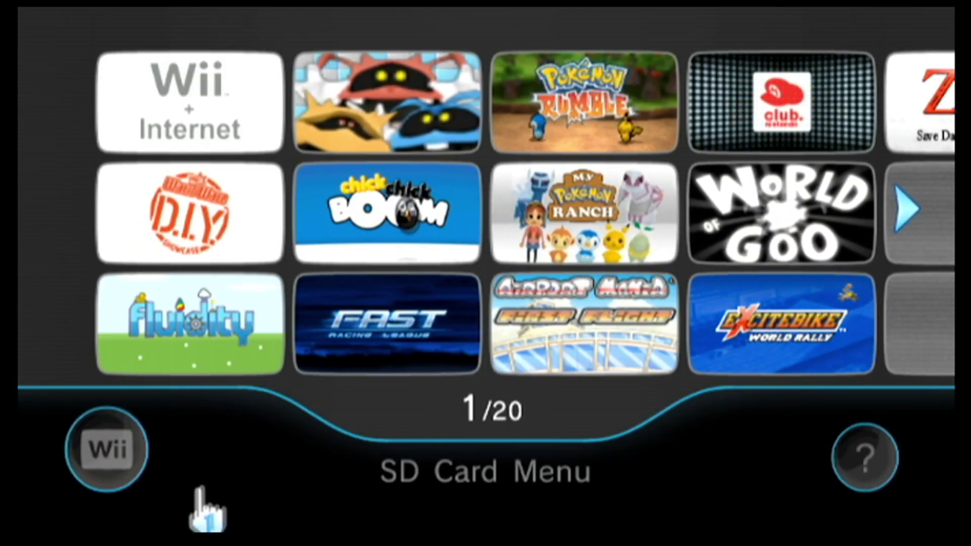